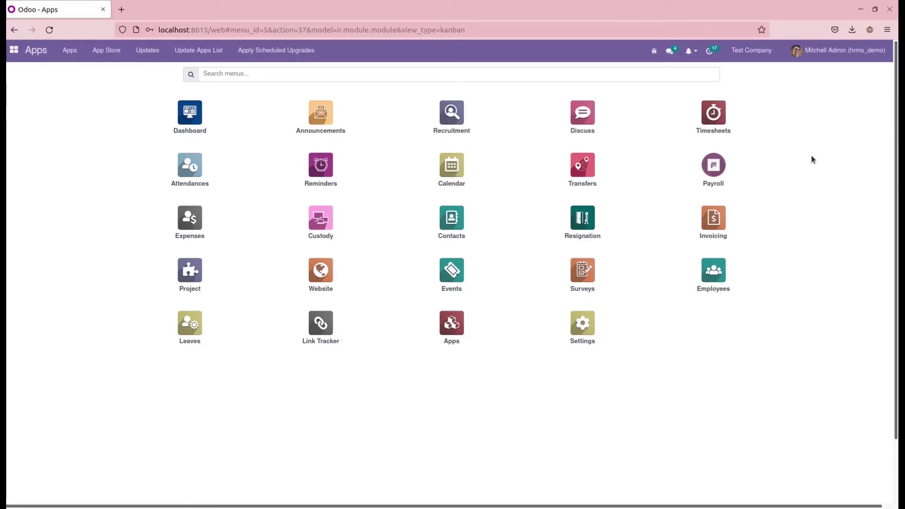
Step: Filter the Apps list to show the Hr_employee modules
left_click(465, 317)
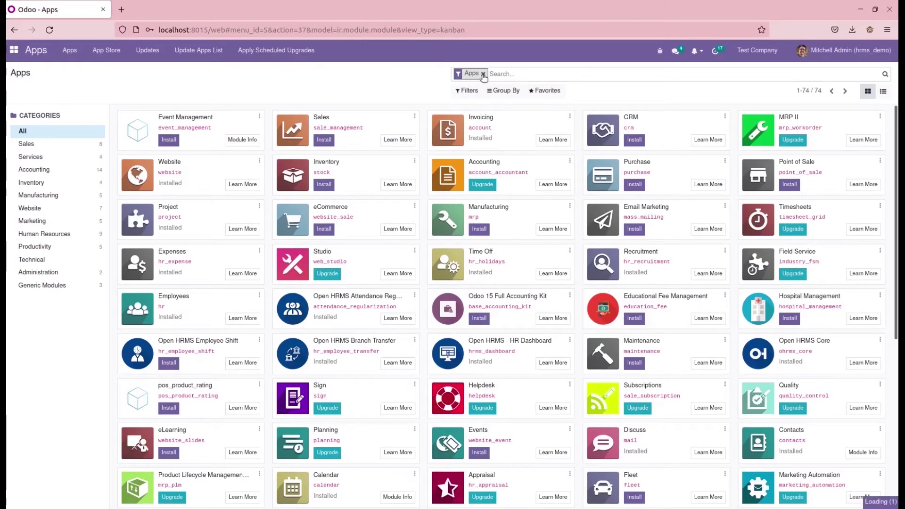
left_click(483, 75)
type("Hr_employee")
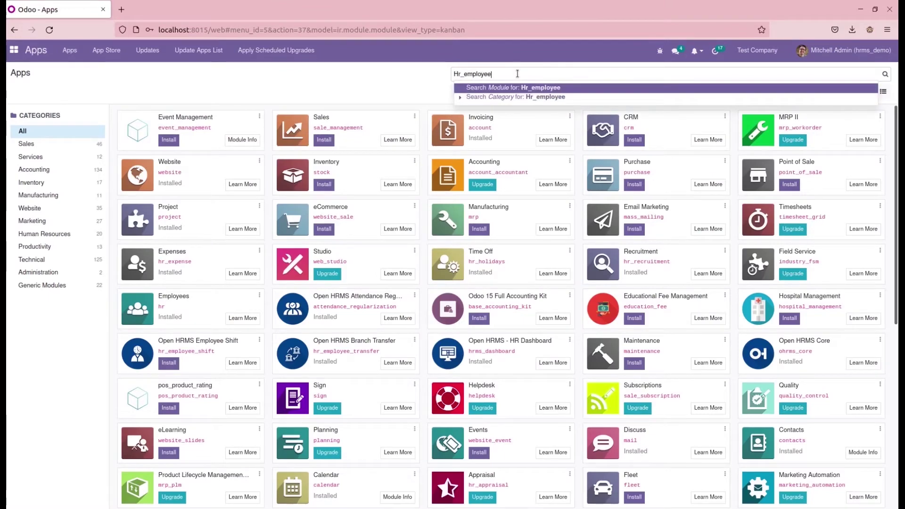
key("Return")
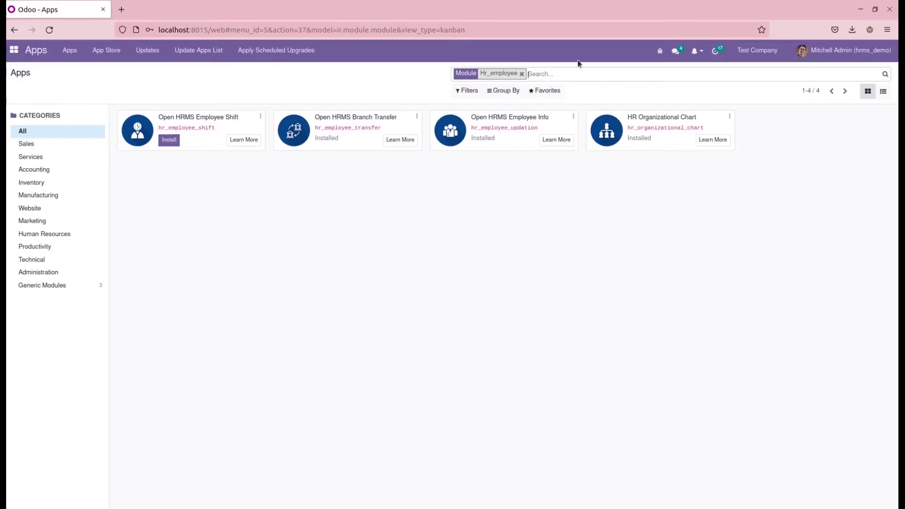
Step: Clear the module search and open the employee Transfers app
left_click(522, 74)
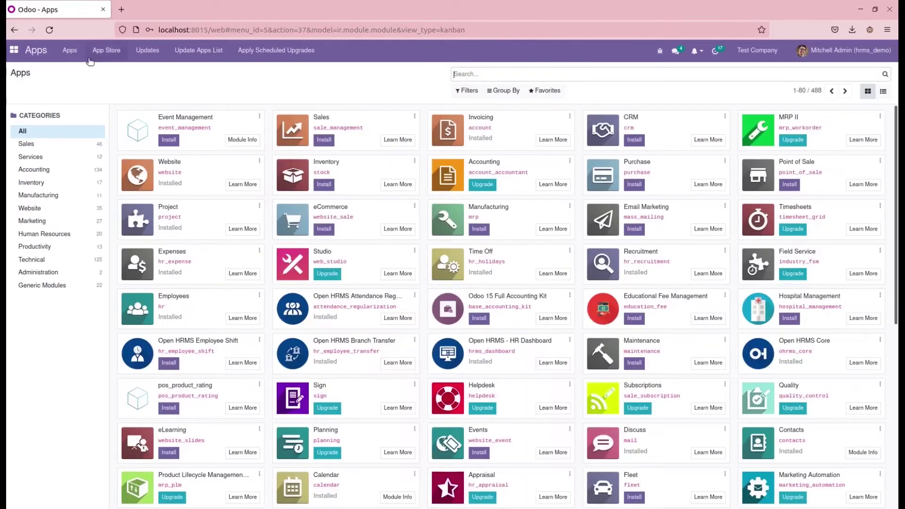
left_click(14, 50)
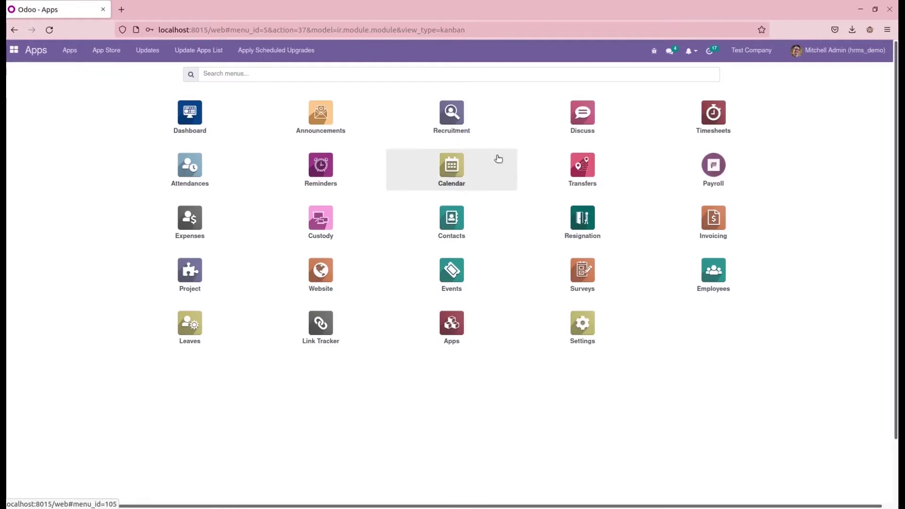
left_click(587, 178)
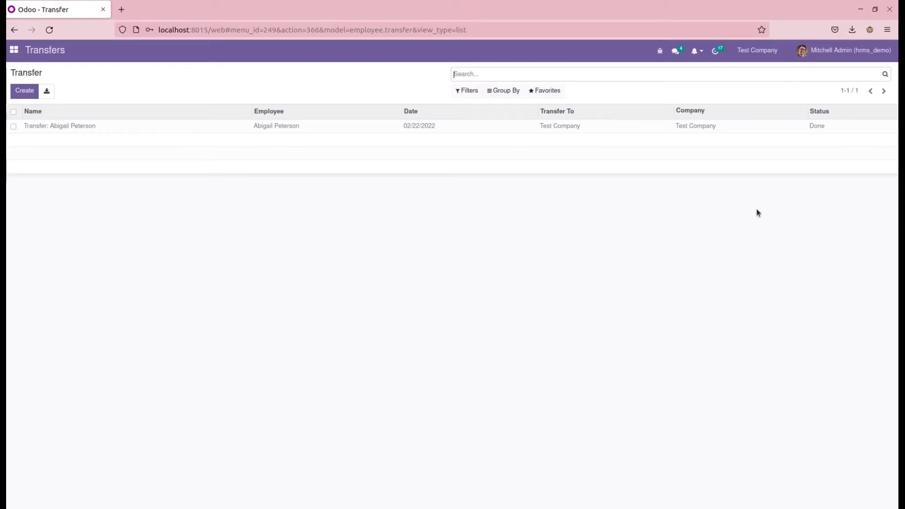
Step: Switch the active company to YourCompany and view the Employees directory
left_click(759, 52)
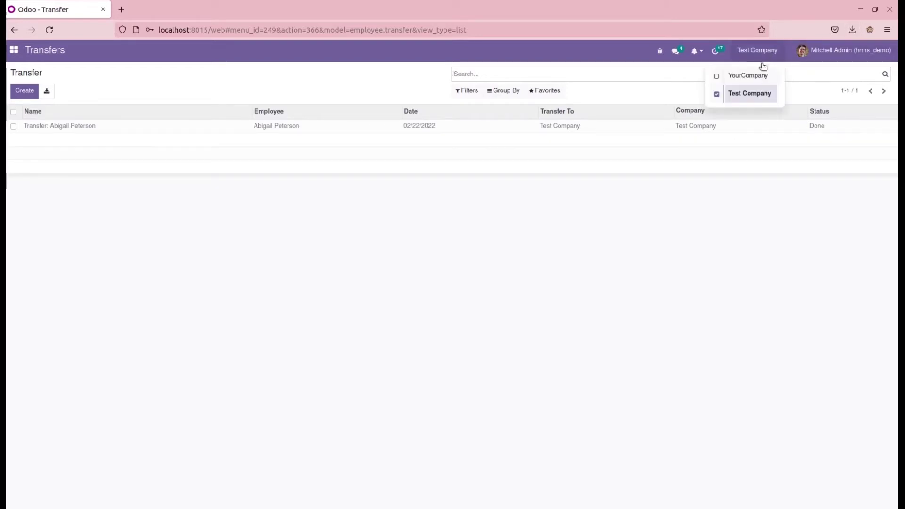
left_click(750, 76)
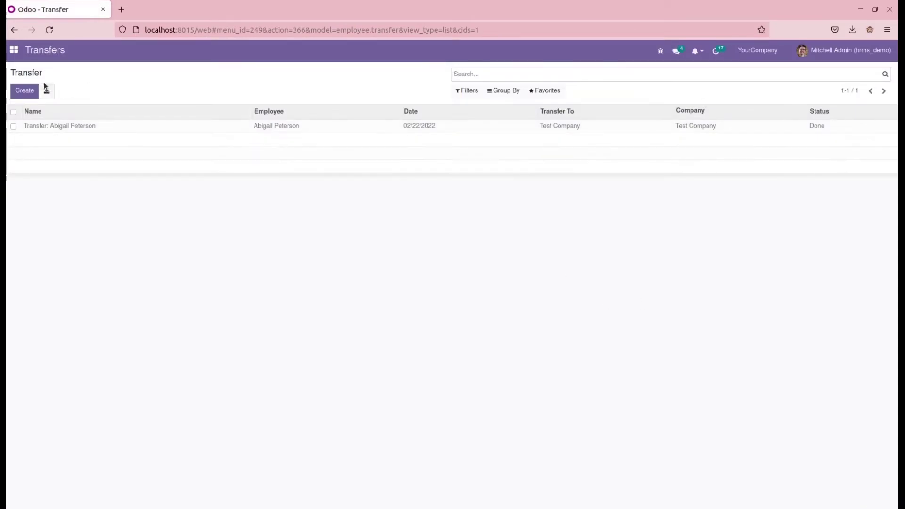
left_click(14, 50)
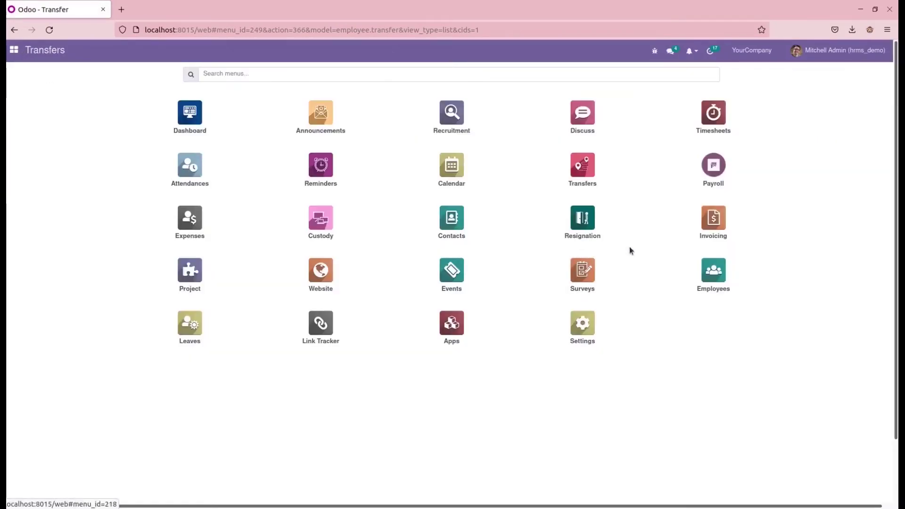
left_click(702, 277)
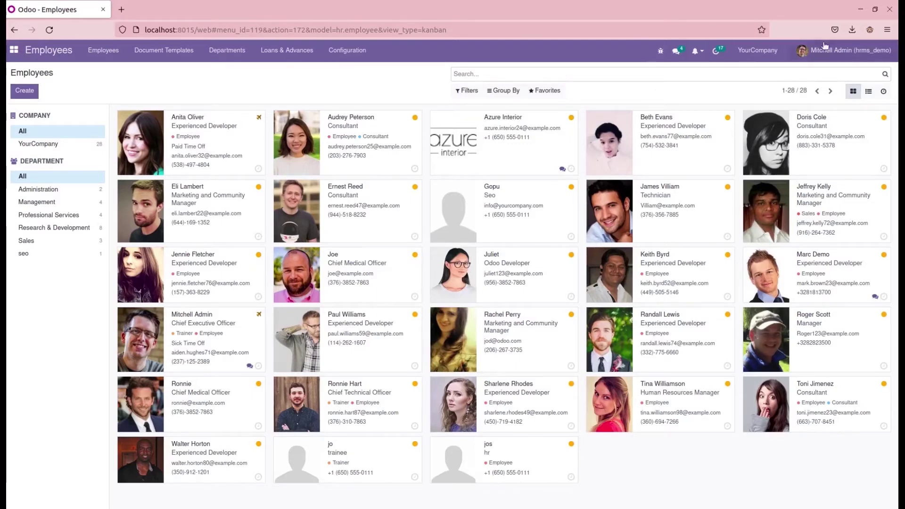
Step: Check the active companies, then return to Transfers and start a new transfer
left_click(764, 50)
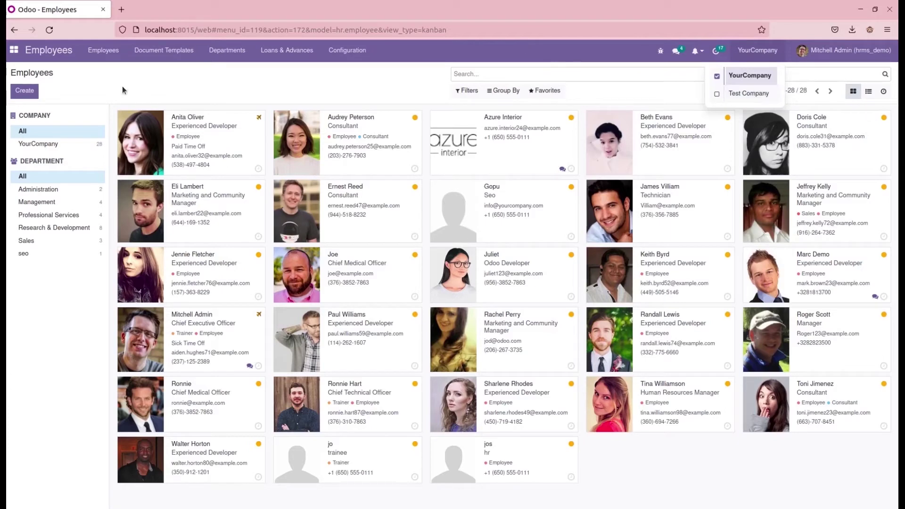
left_click(14, 50)
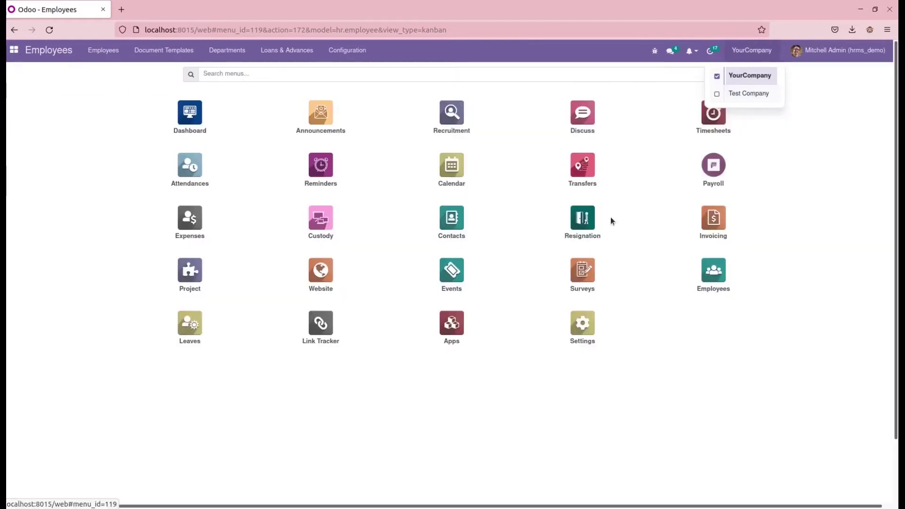
left_click(587, 181)
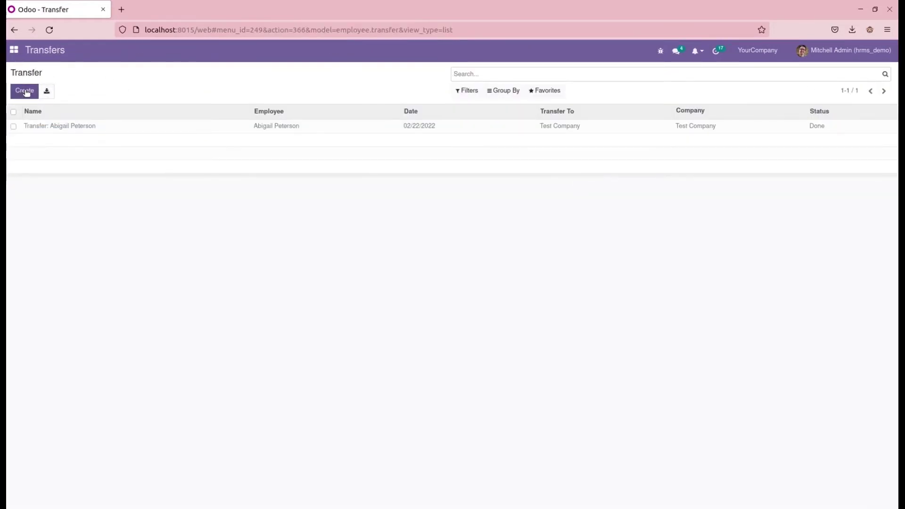
left_click(26, 92)
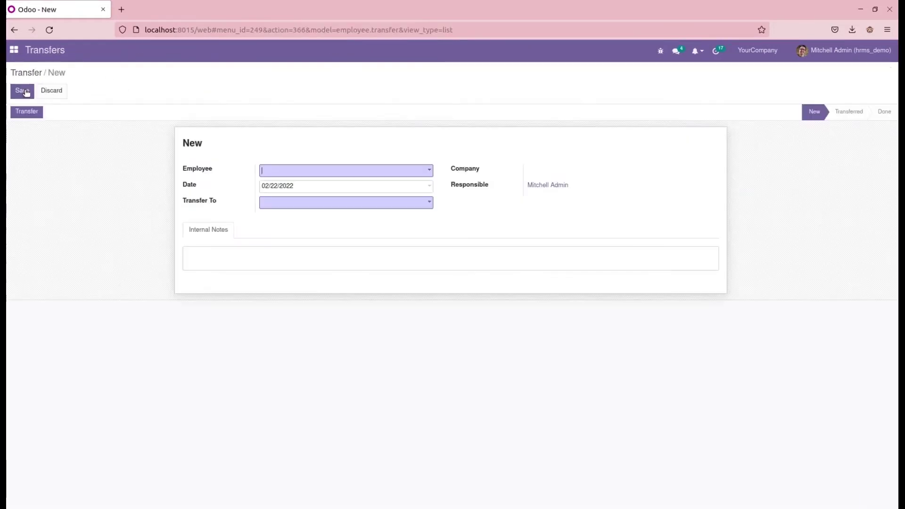
left_click(279, 172)
left_click(281, 184)
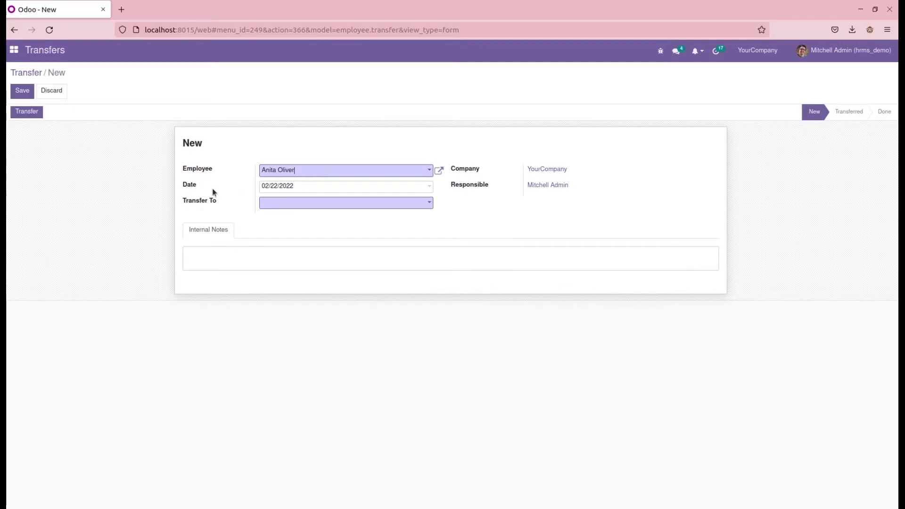
left_click(304, 191)
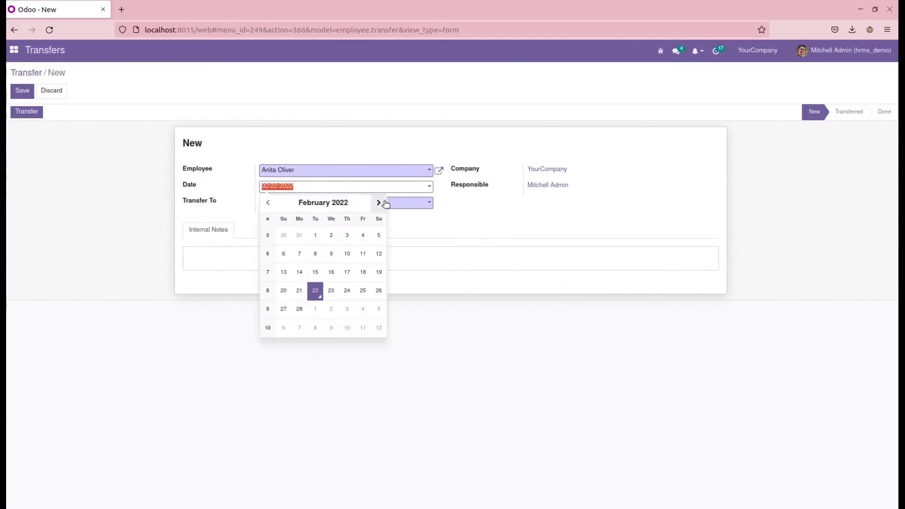
left_click(367, 156)
left_click(300, 207)
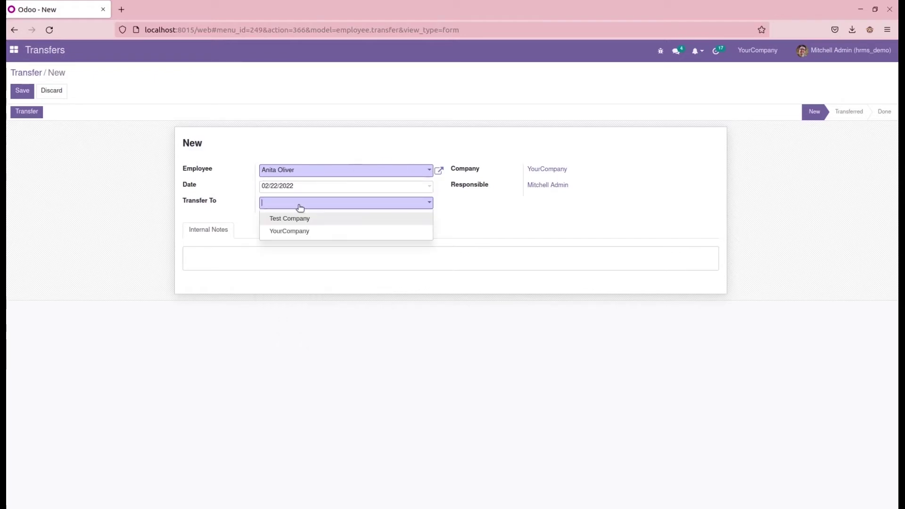
left_click(287, 220)
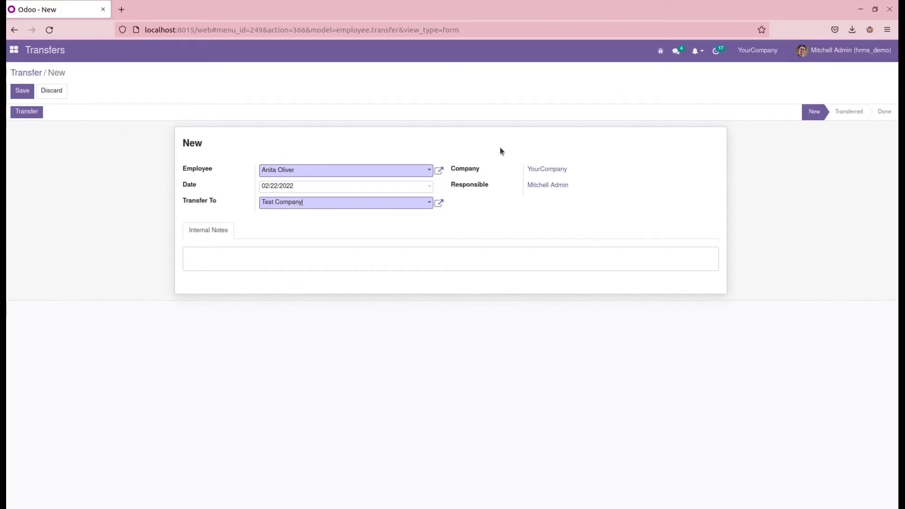
left_click(233, 259)
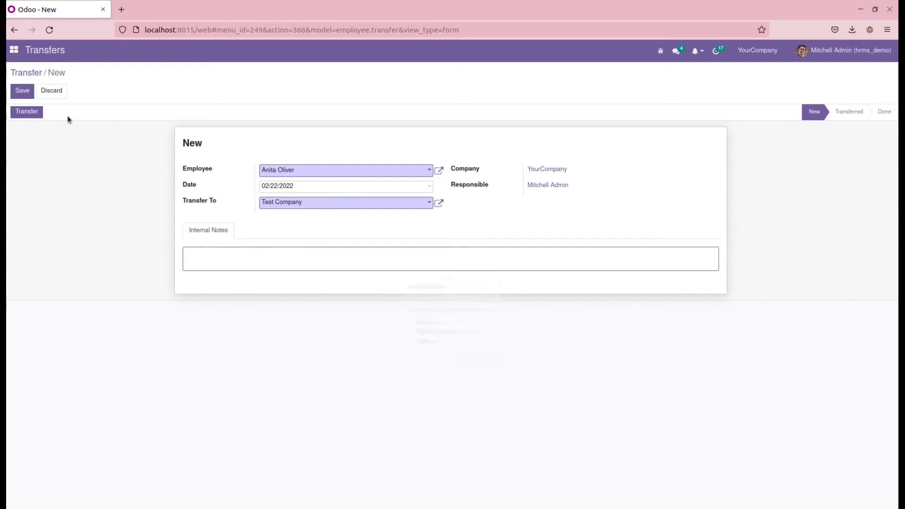
left_click(26, 94)
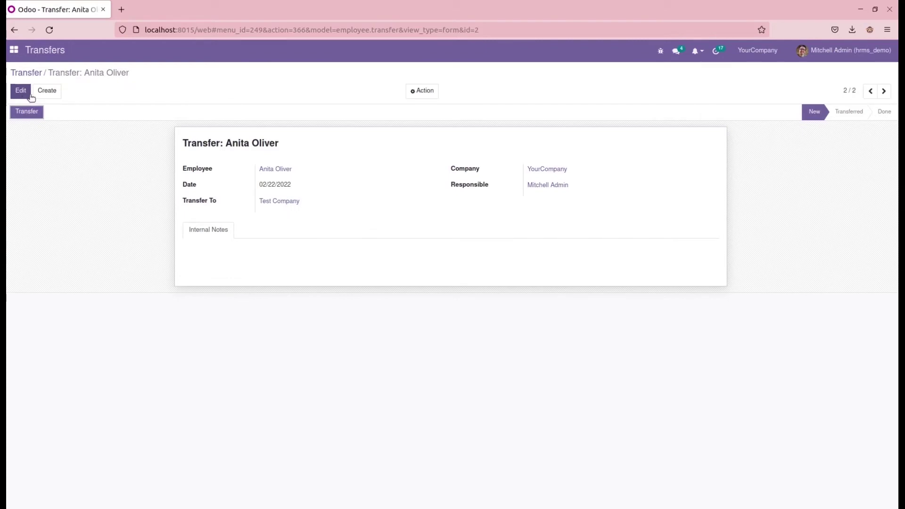
mouse_move(26, 111)
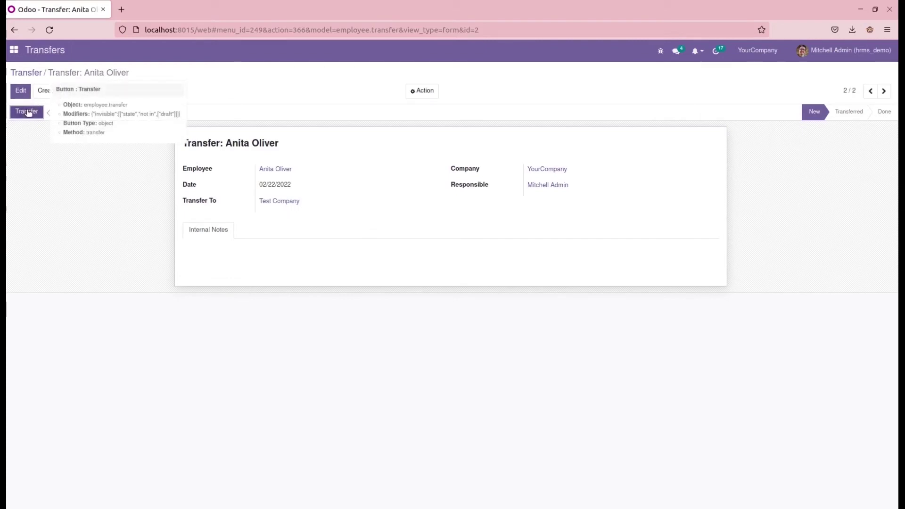
left_click(28, 112)
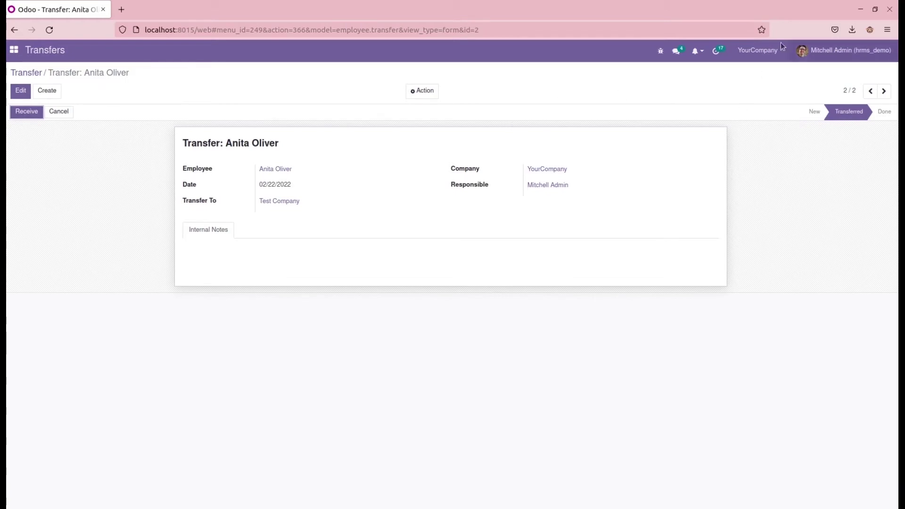
left_click(759, 52)
left_click(746, 91)
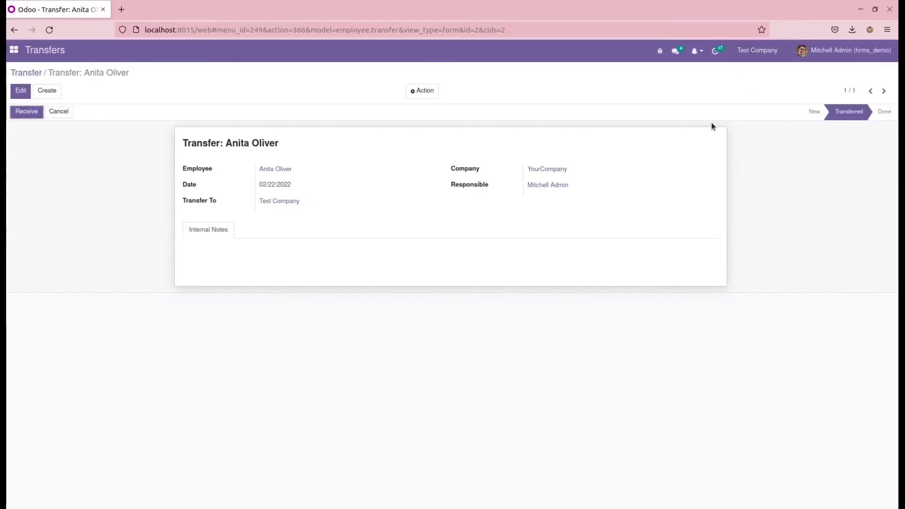
left_click(838, 57)
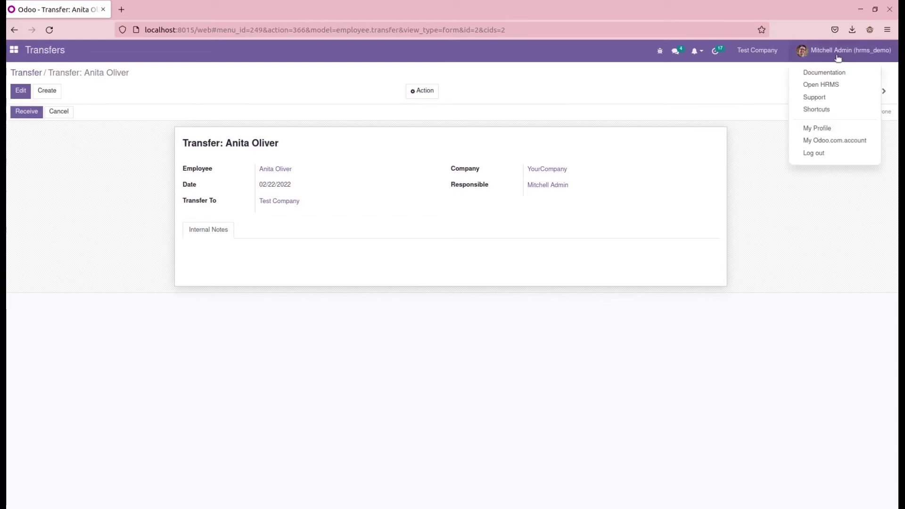
left_click(811, 153)
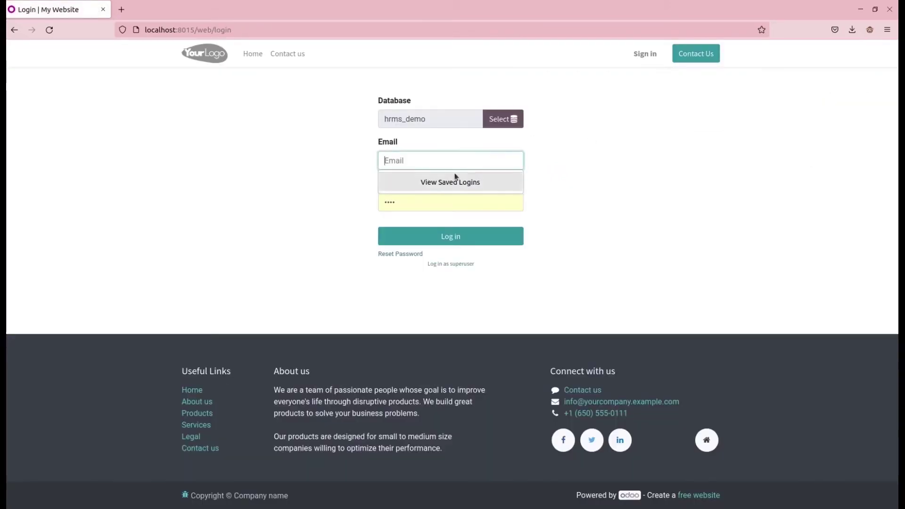
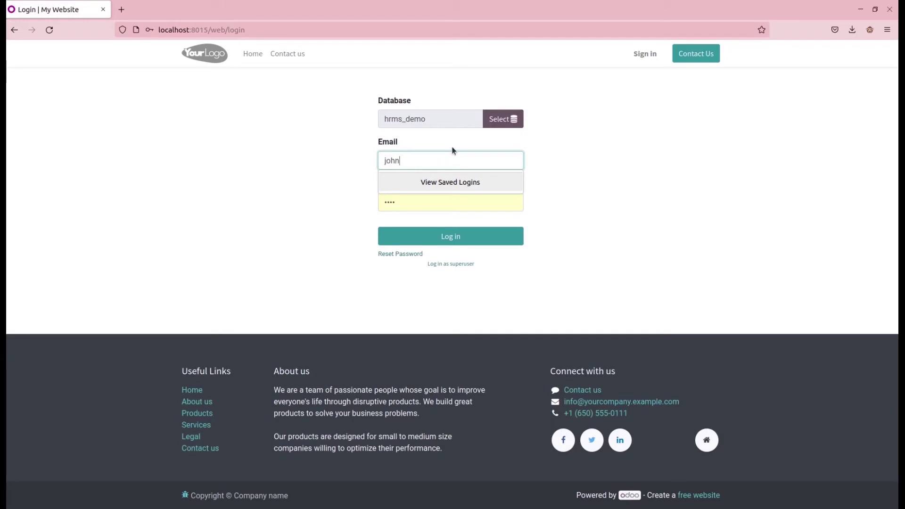
left_click(407, 199)
key("BackSpace")
key("BackSpace")
key("BackSpace")
key("BackSpace")
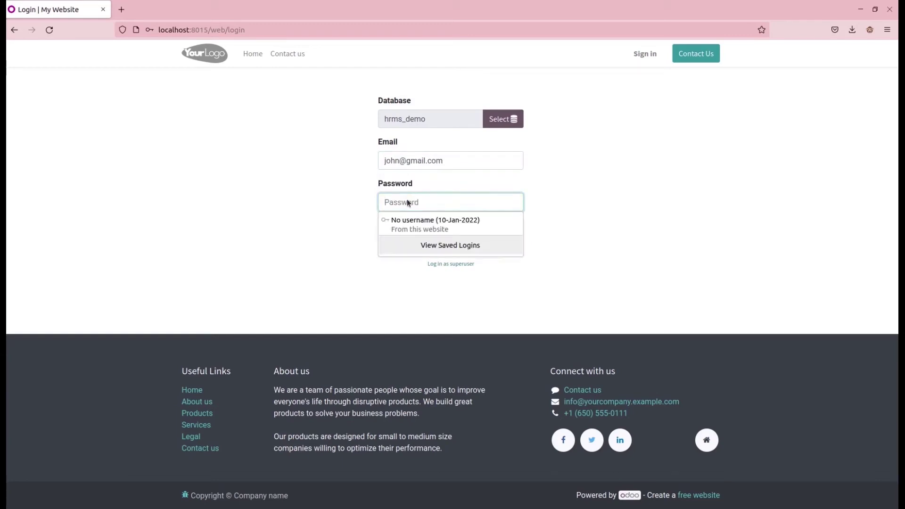
type("a")
left_click(403, 235)
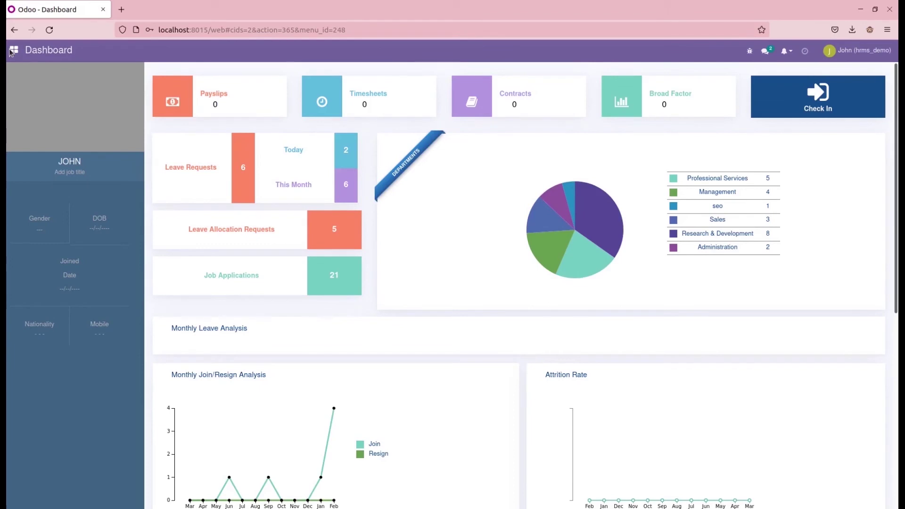
left_click(14, 51)
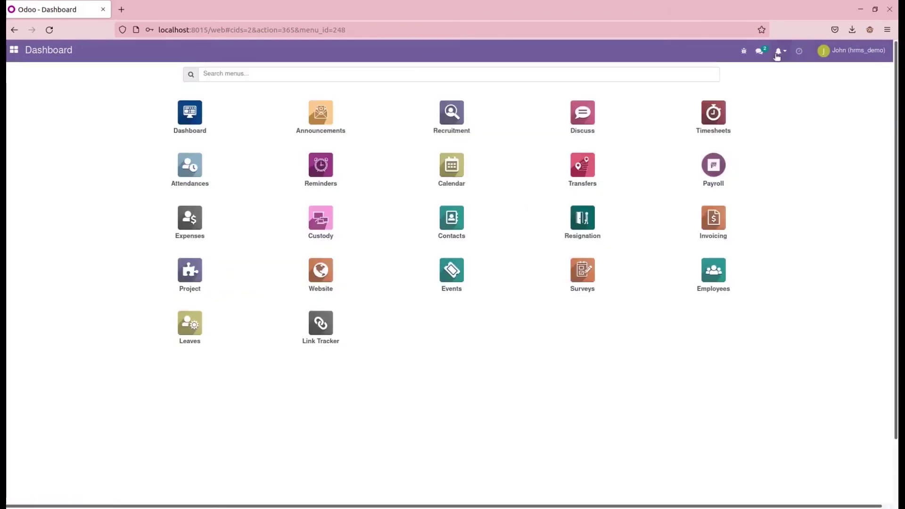
left_click(611, 173)
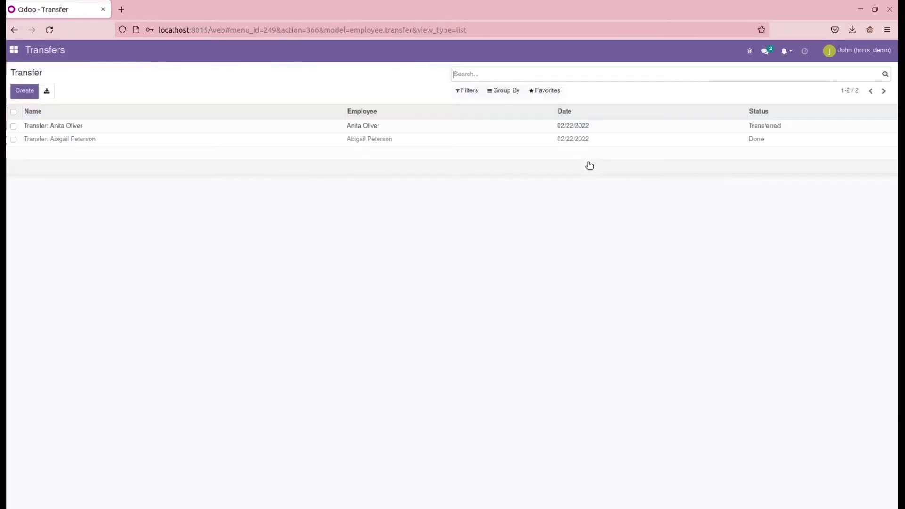
left_click(166, 127)
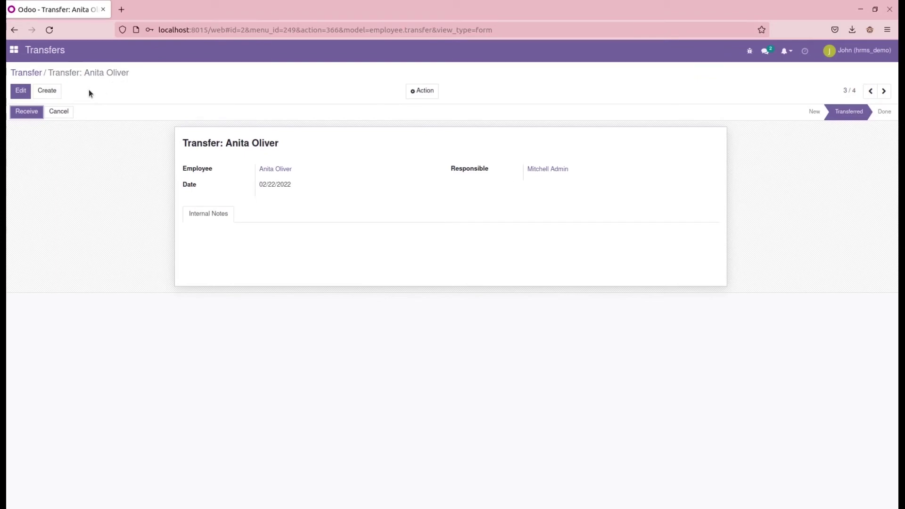
left_click(21, 112)
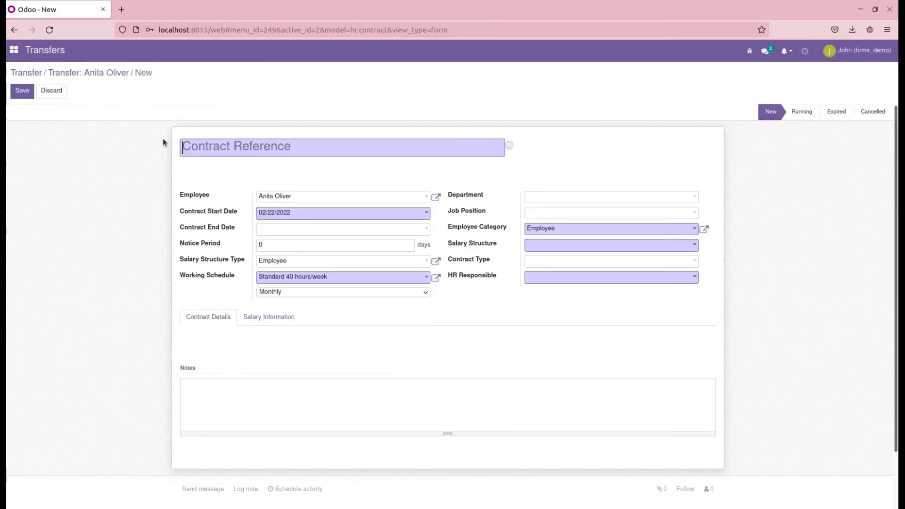
Step: Save "Anita's contract" with Base salary structure and John as HR responsible
type("Anit")
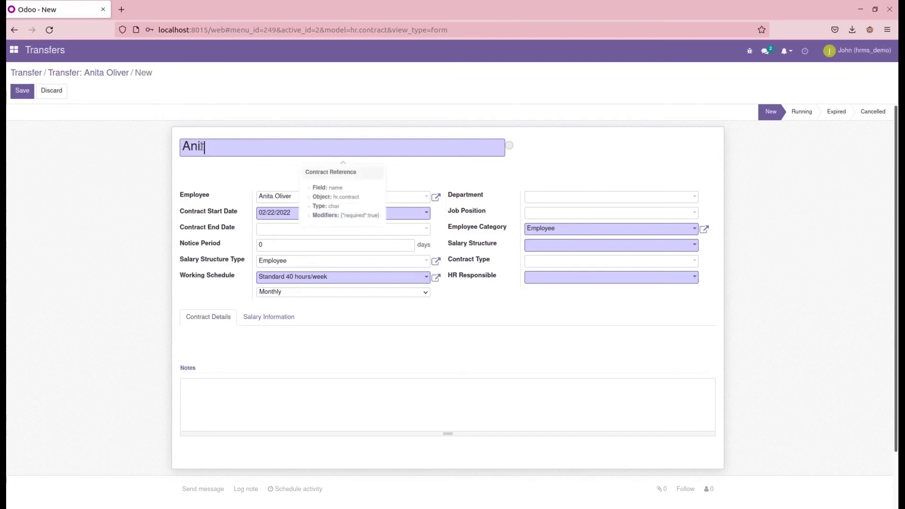
type("a's con")
type("tract")
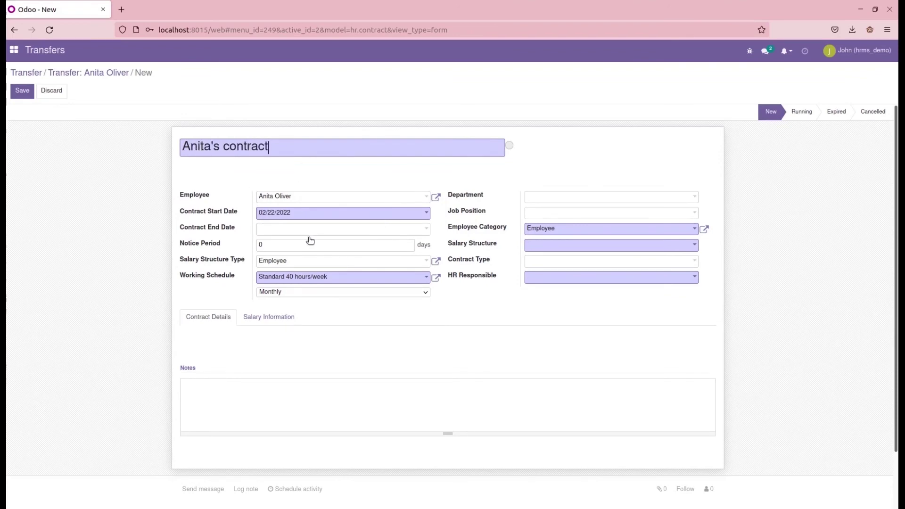
left_click(527, 245)
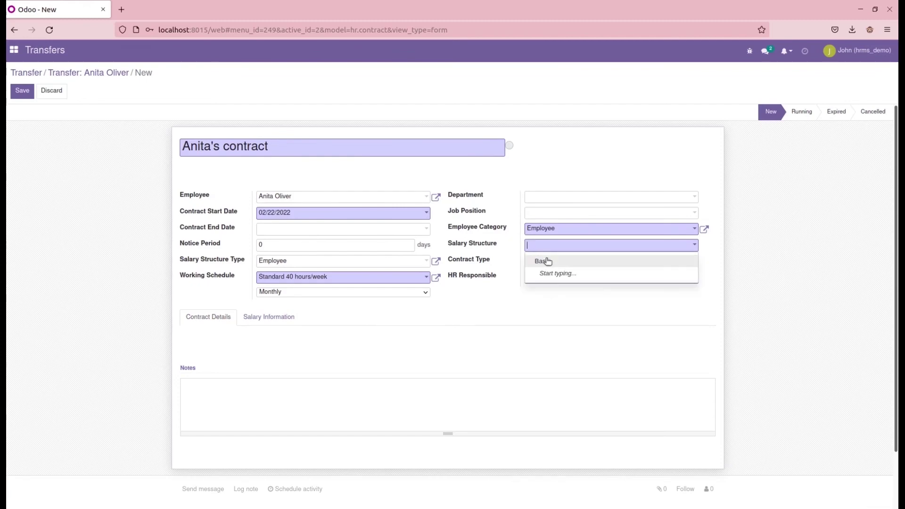
left_click(552, 262)
left_click(546, 278)
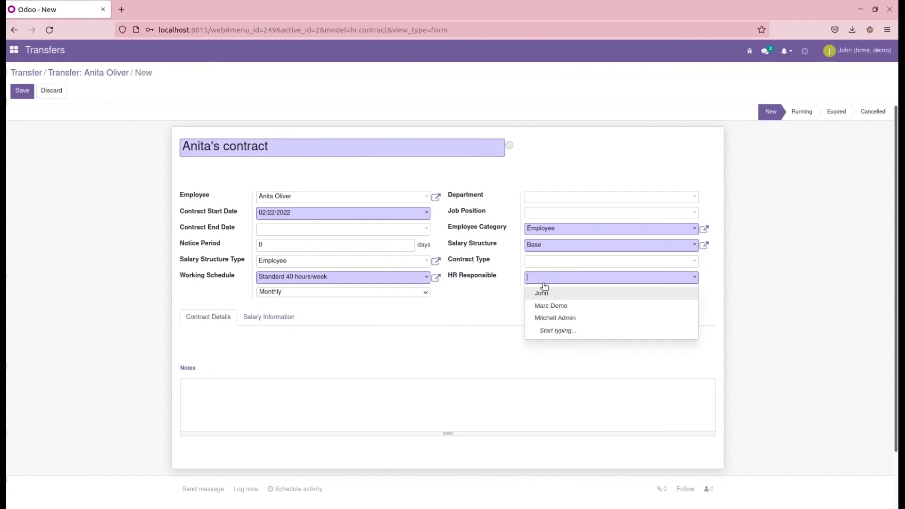
left_click(543, 293)
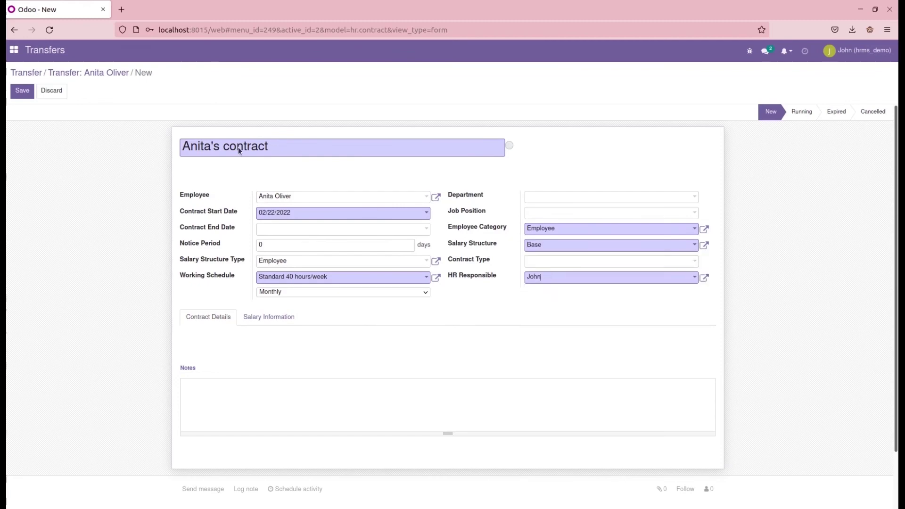
left_click(22, 94)
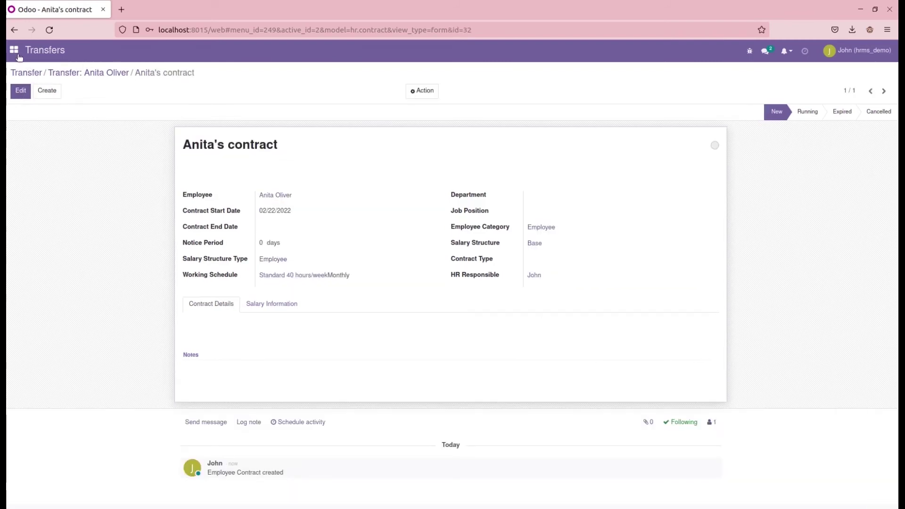
left_click(14, 51)
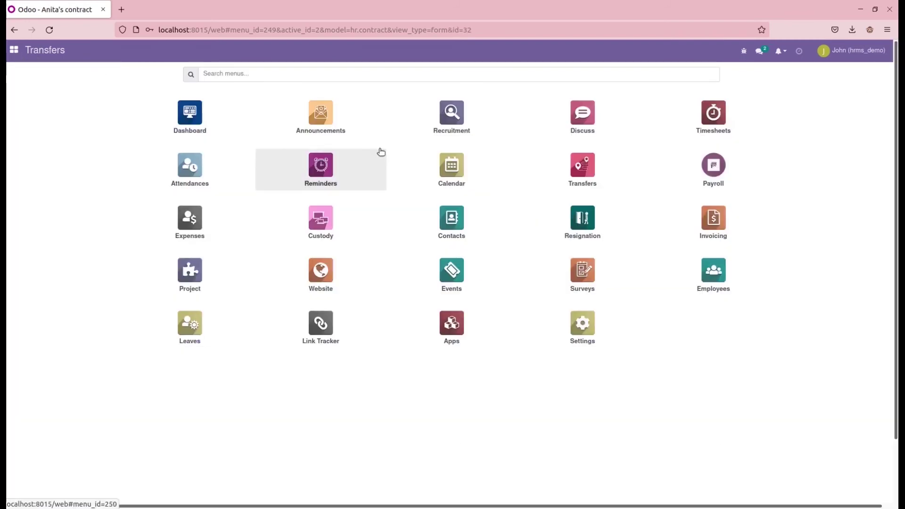
left_click(711, 269)
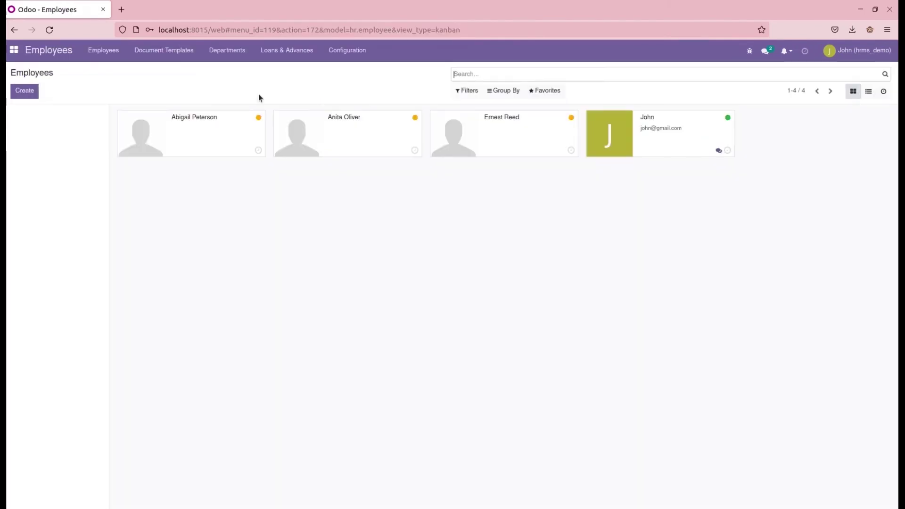
left_click(374, 147)
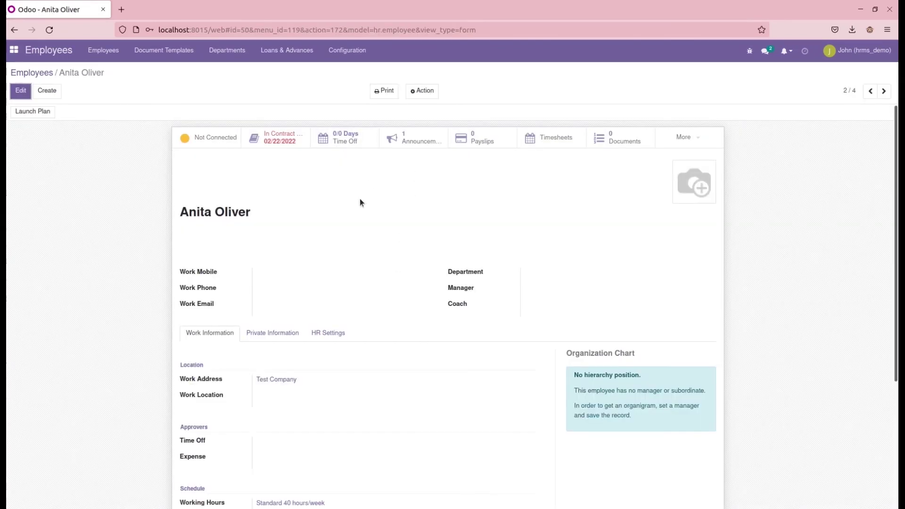
left_click(858, 51)
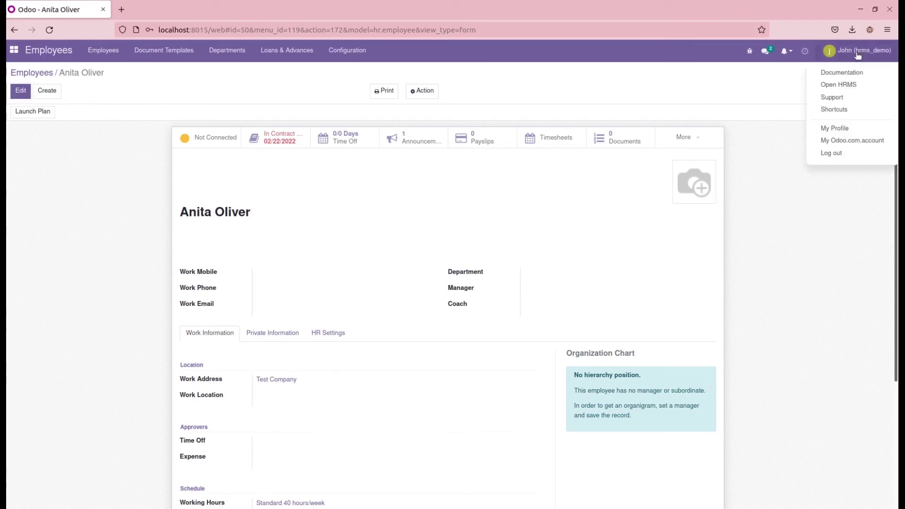
left_click(831, 155)
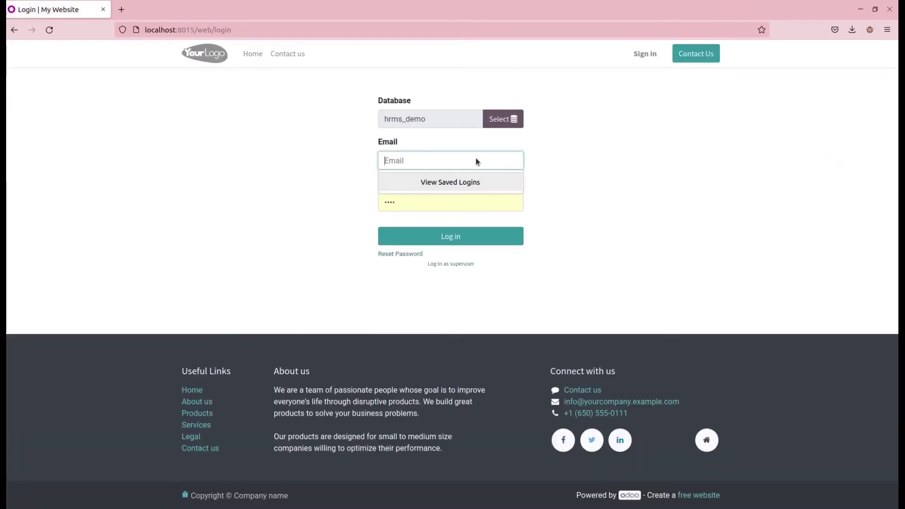
Step: Sign in as the administrator and open the Employees directory
type("1")
left_click(420, 202)
key("ctrl+a")
key("BackSpace")
type("1")
left_click(419, 233)
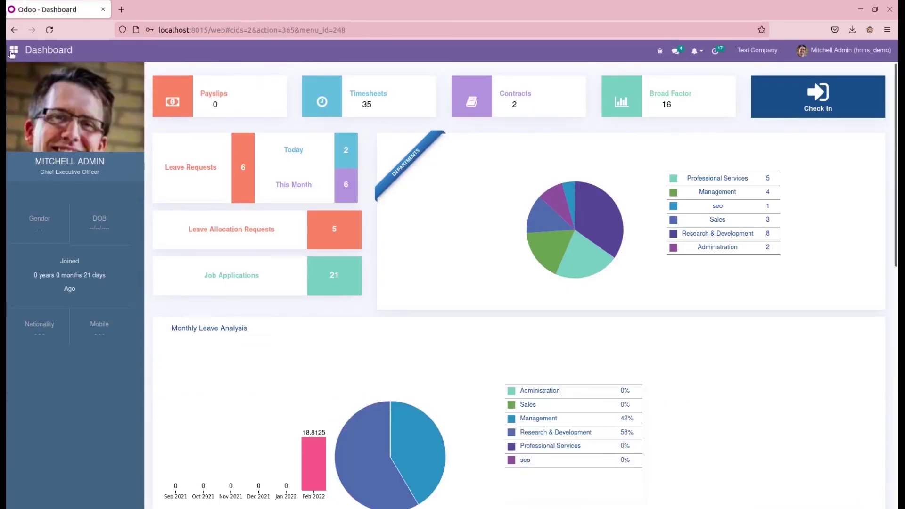
left_click(14, 49)
left_click(718, 277)
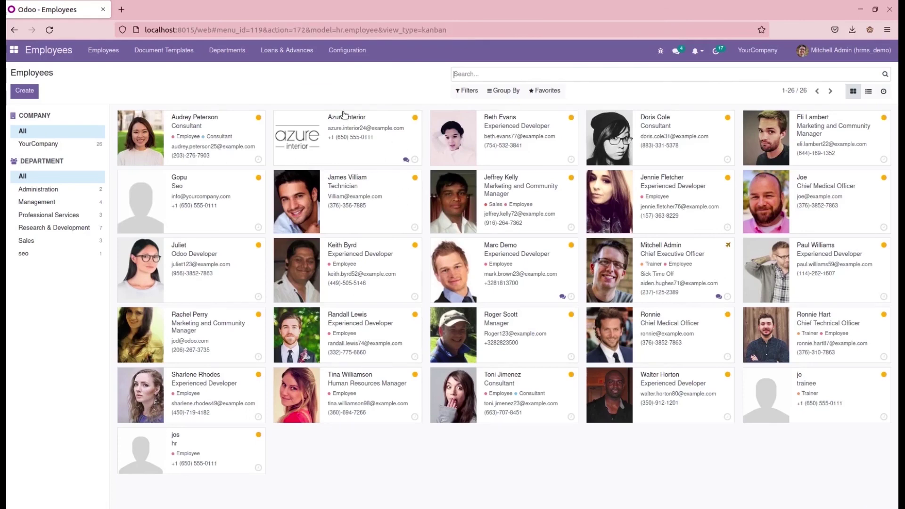